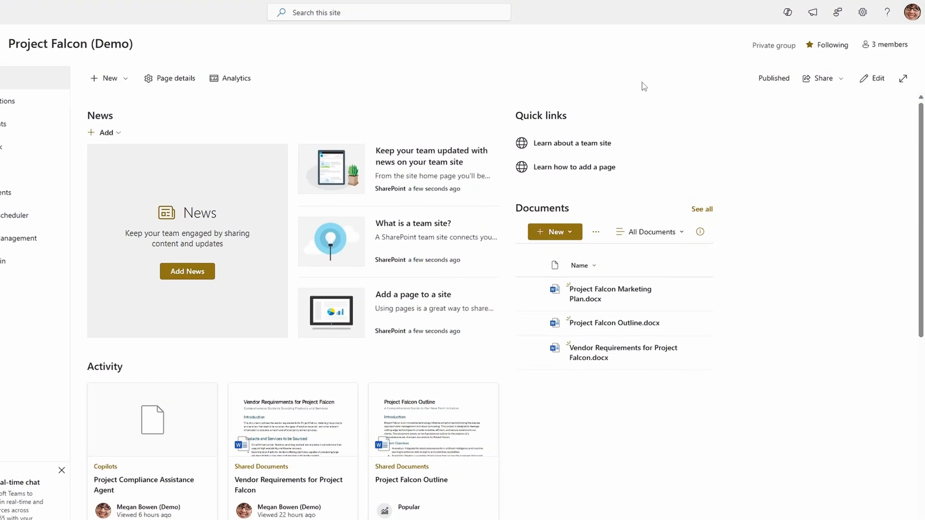
- Open the site's Copilot chat and check the agent list, then return to the welcome screen
click(765, 17)
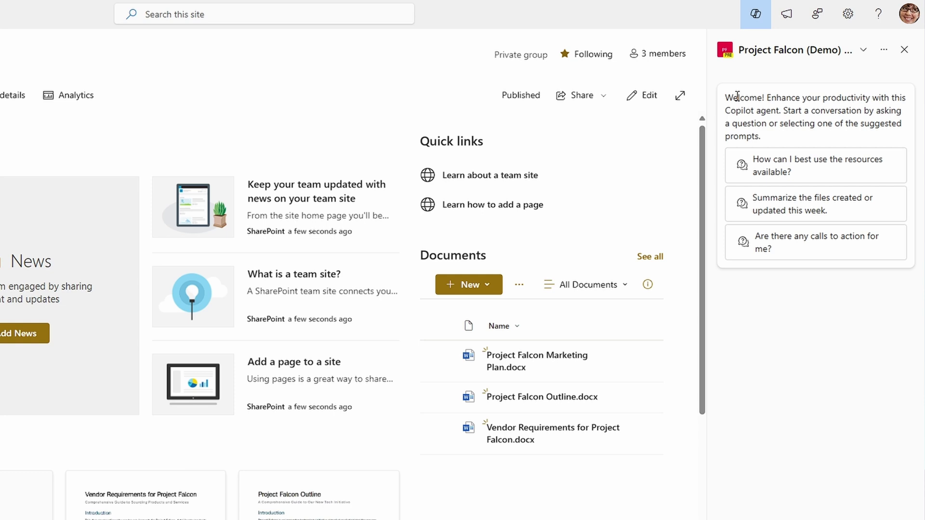
click(864, 52)
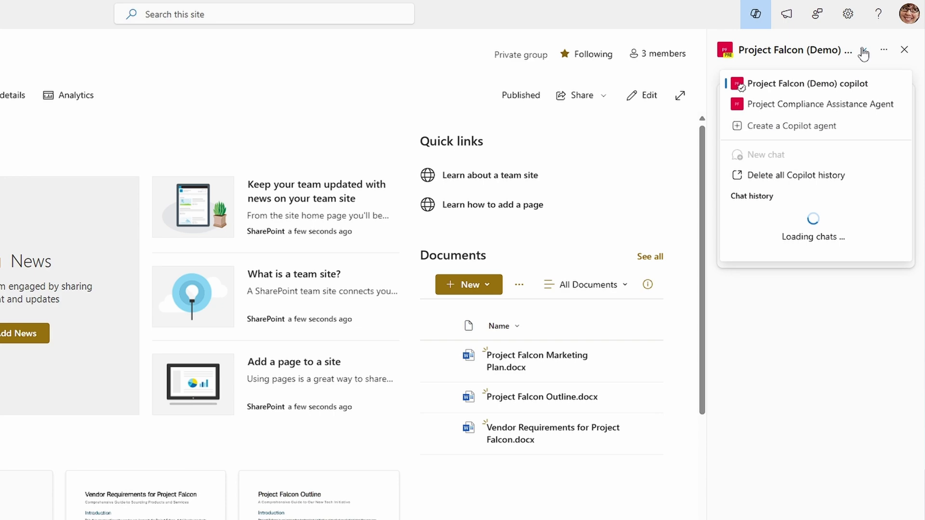
click(833, 87)
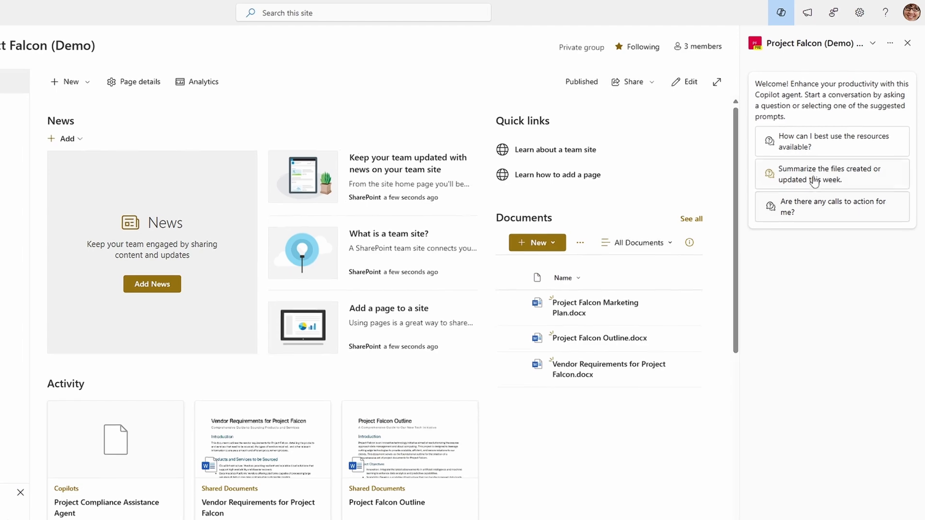
- Send the suggested prompt 'Summarize the files created or updated this week.' to Copilot
click(822, 197)
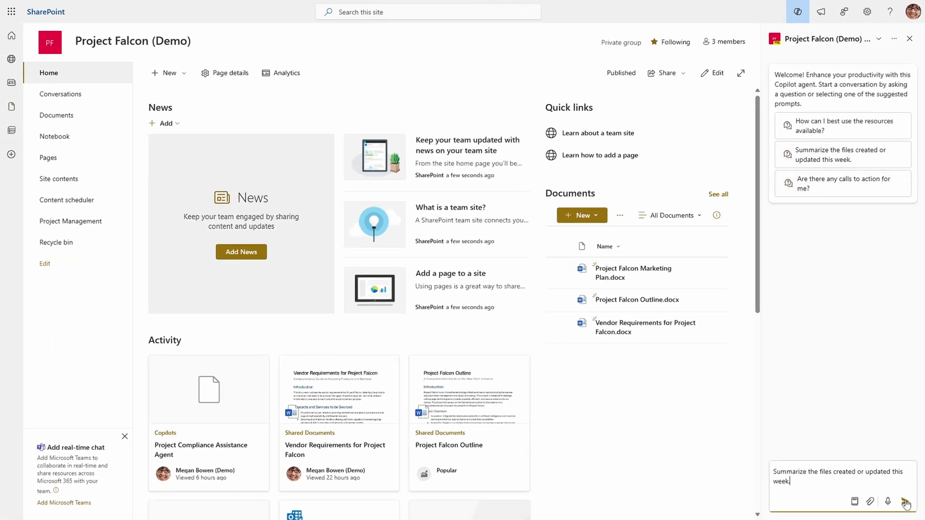
click(905, 502)
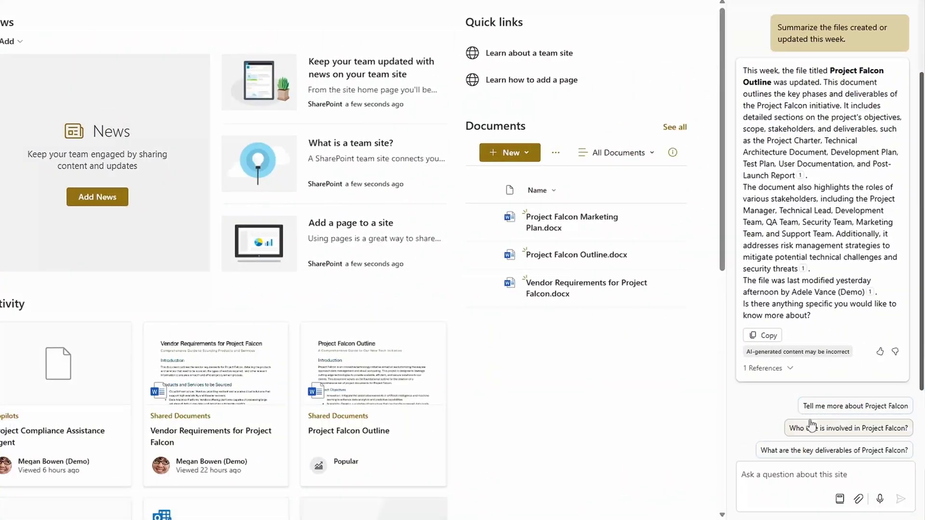
- Ask Copilot 'Tell me more about Project Falcon' and expand the answer's 3 cited references
click(848, 405)
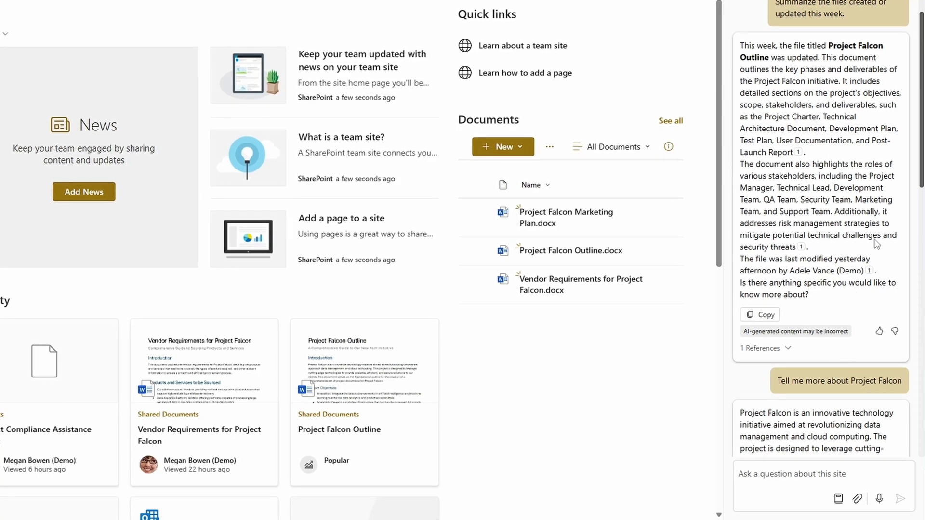
scroll(876, 249, down, 15)
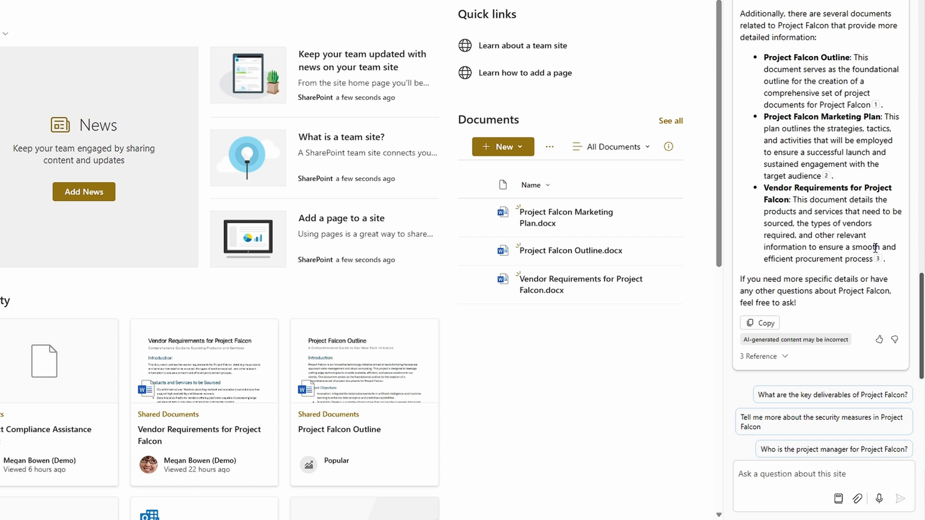
click(788, 359)
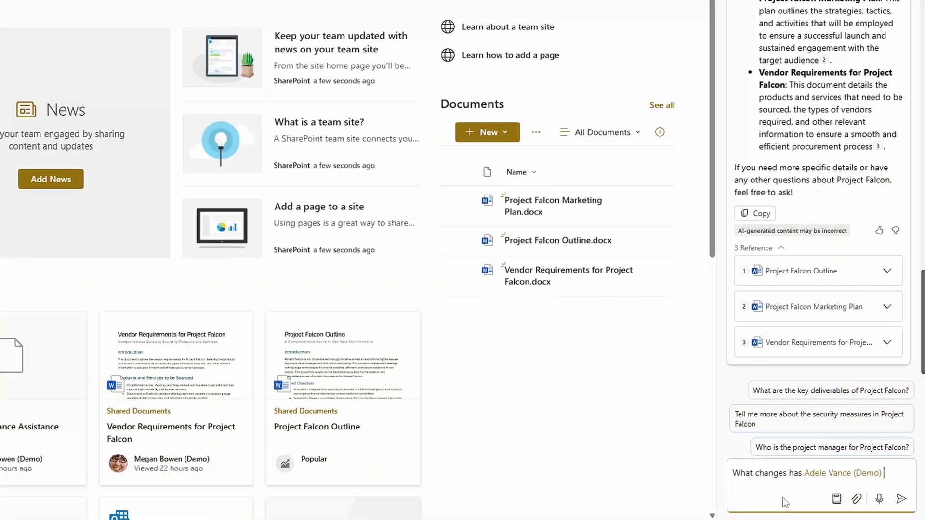
- Complete the Copilot question about the colleague's changes with 'made to the project files?'
text(made to the)
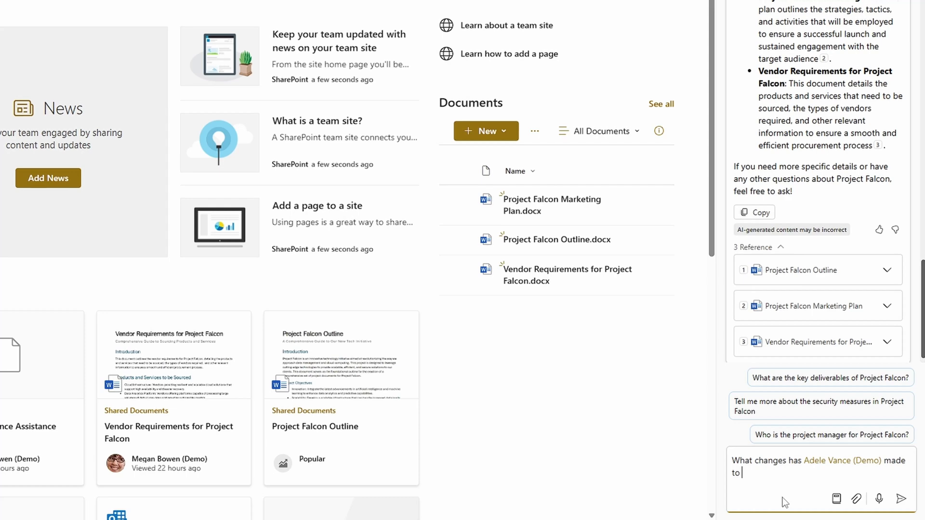
text( project files)
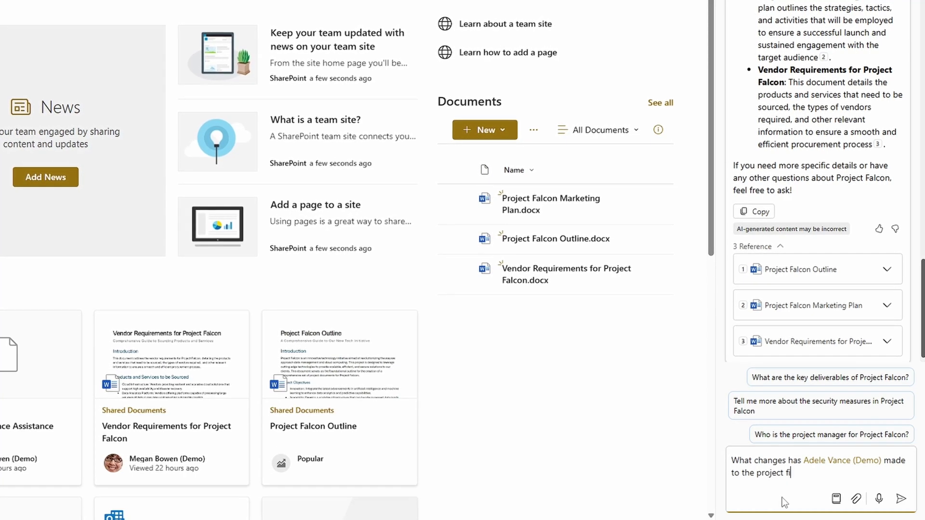
text(?)
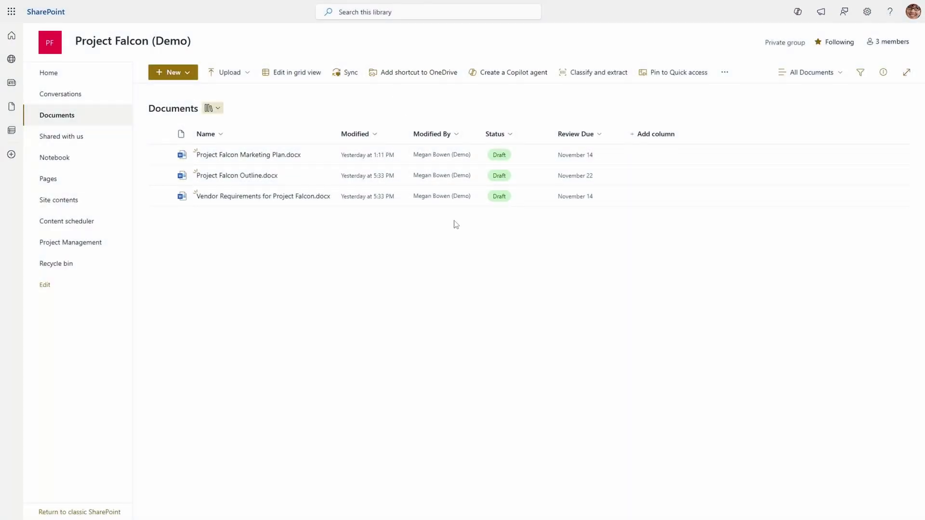
- Start creating a Copilot agent from the Documents library toolbar
click(512, 73)
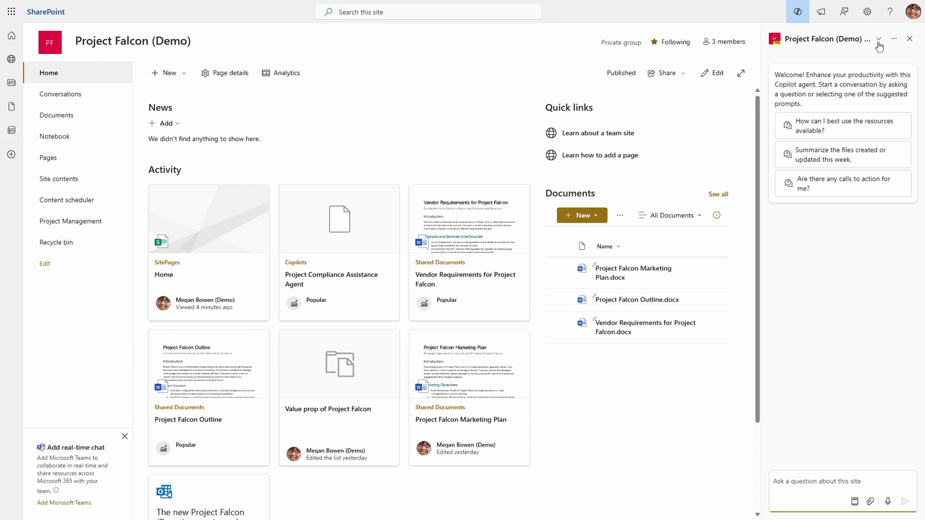
- Create a new Project Falcon (Demo) Copilot agent from the agent dropdown and open it for editing
click(879, 40)
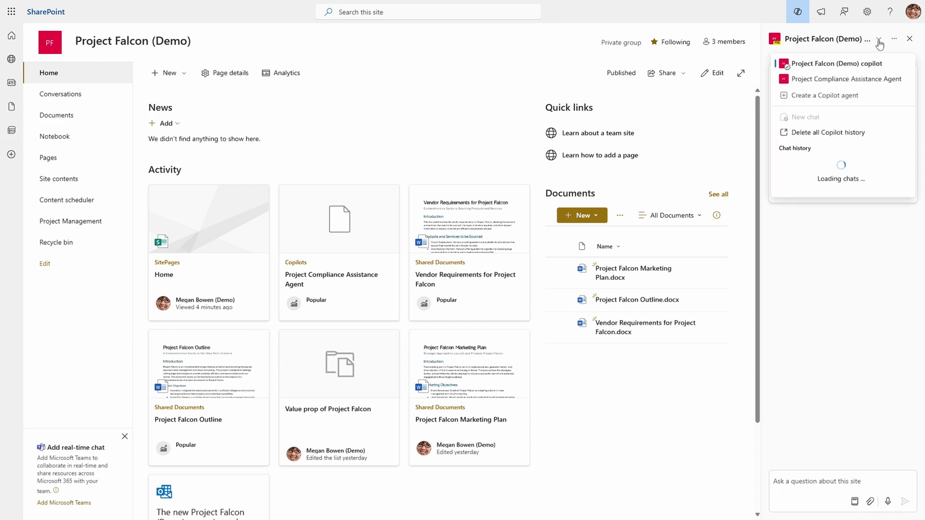
click(843, 96)
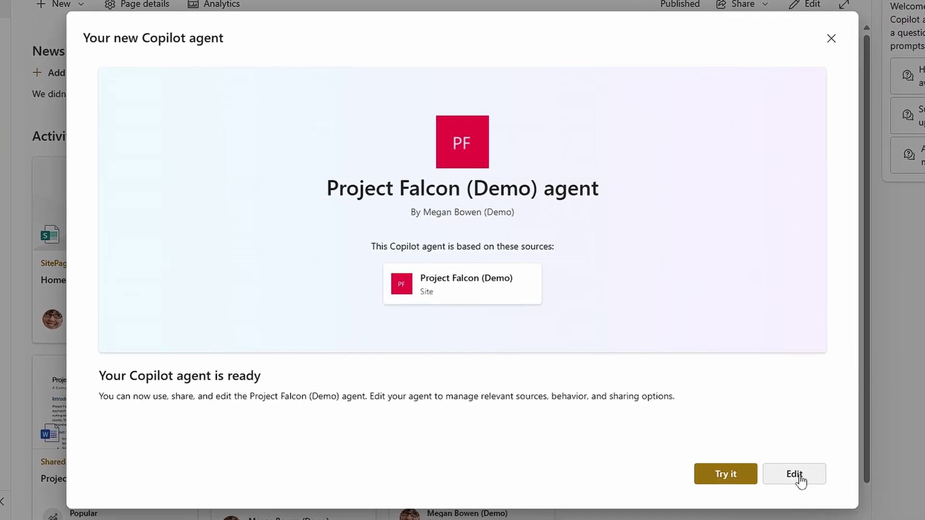
click(800, 475)
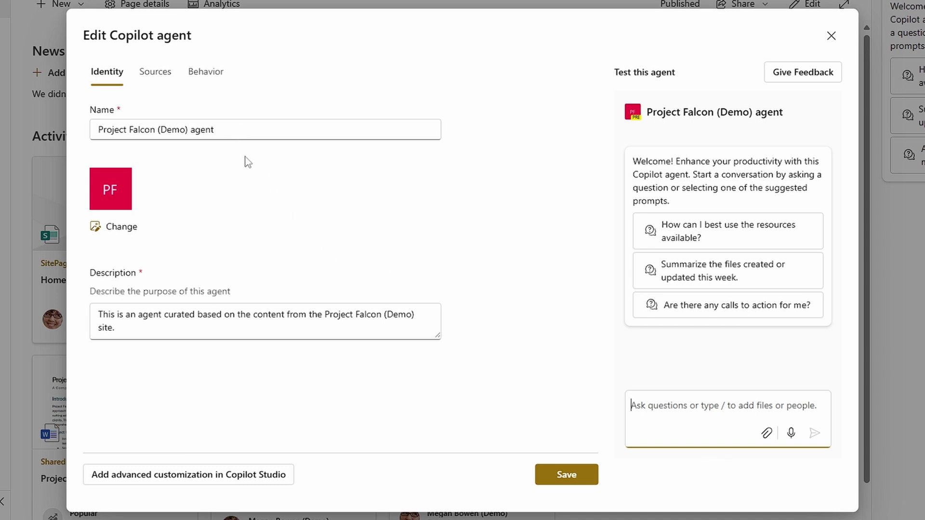
- Limit the agent's knowledge sources to the site's Documents library, then view its Behavior settings
click(243, 182)
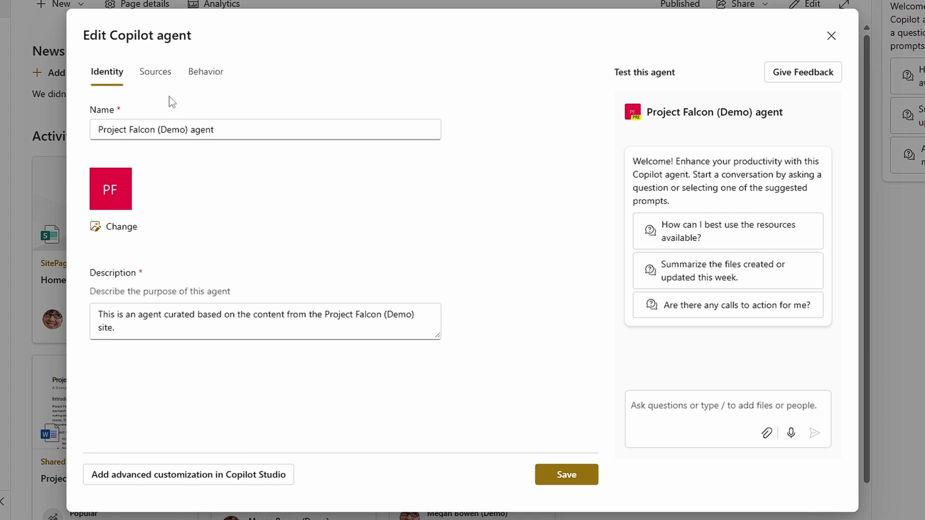
click(160, 82)
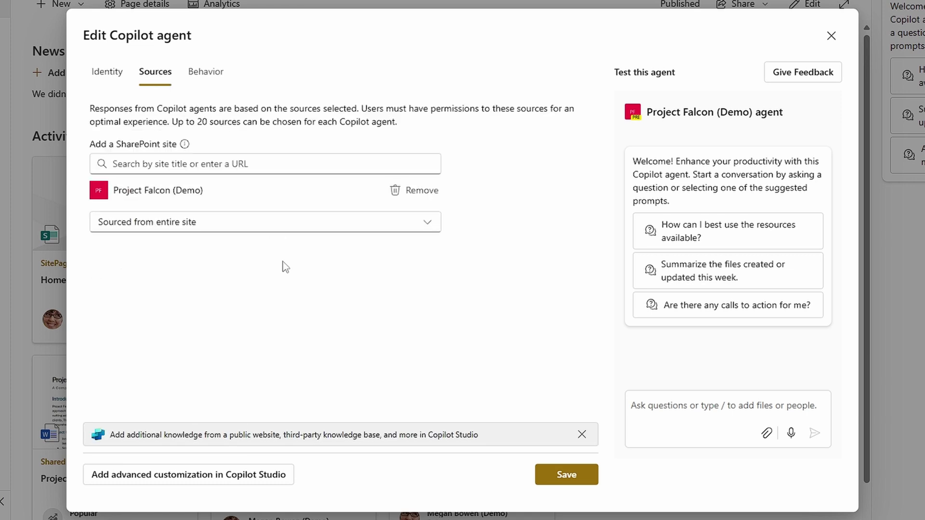
click(214, 224)
click(207, 271)
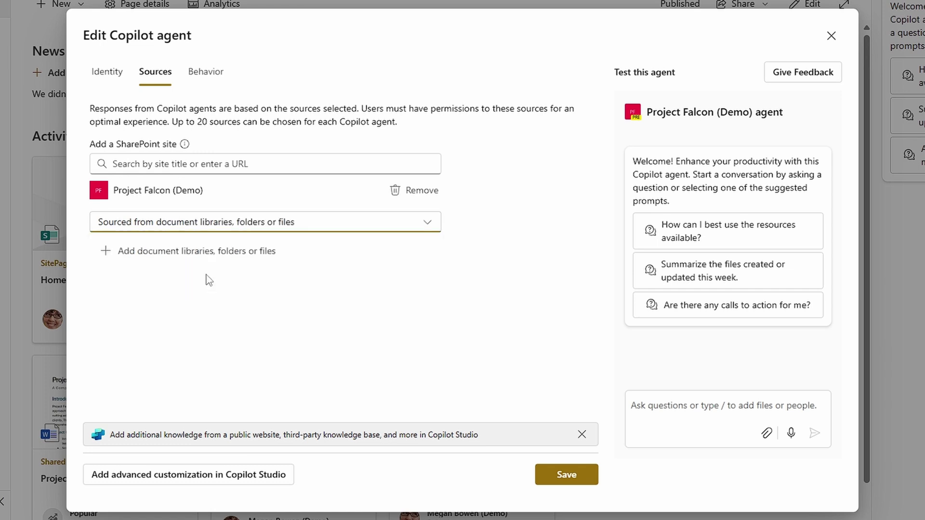
click(183, 252)
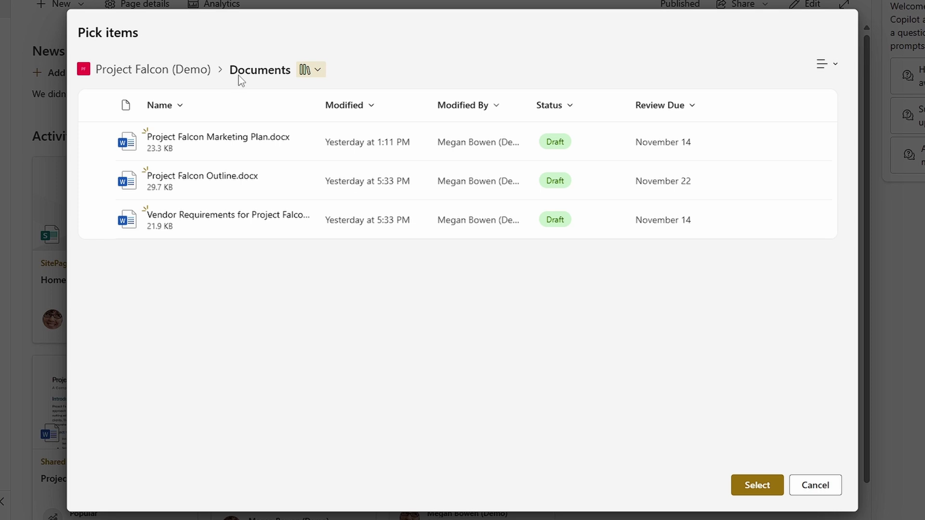
click(750, 484)
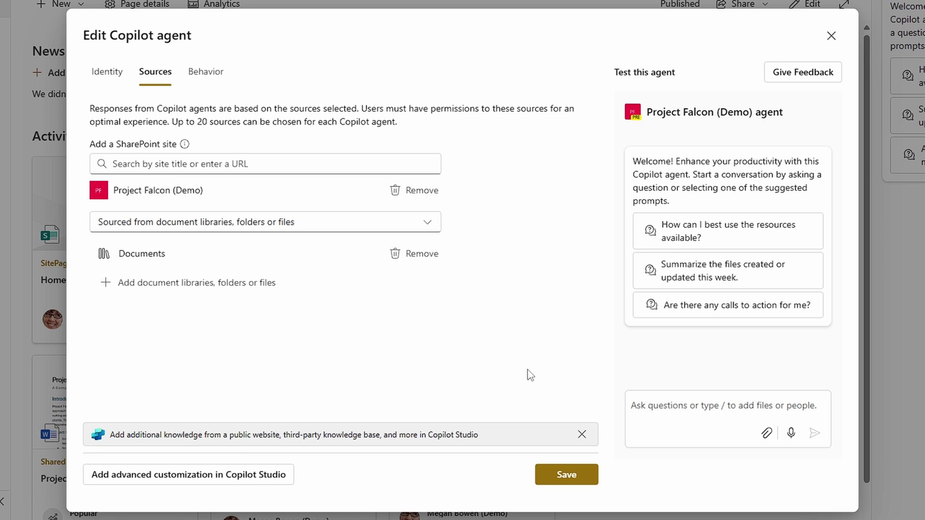
click(207, 73)
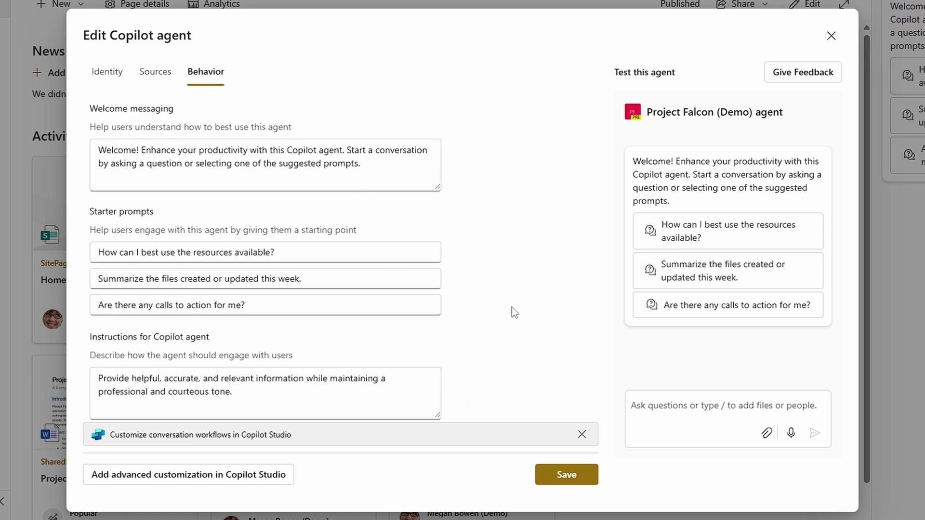
click(333, 396)
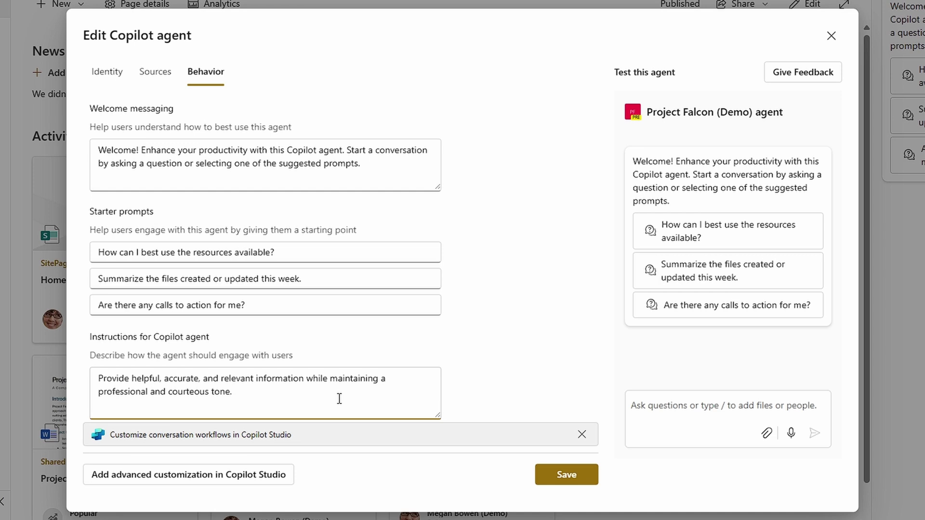
click(205, 478)
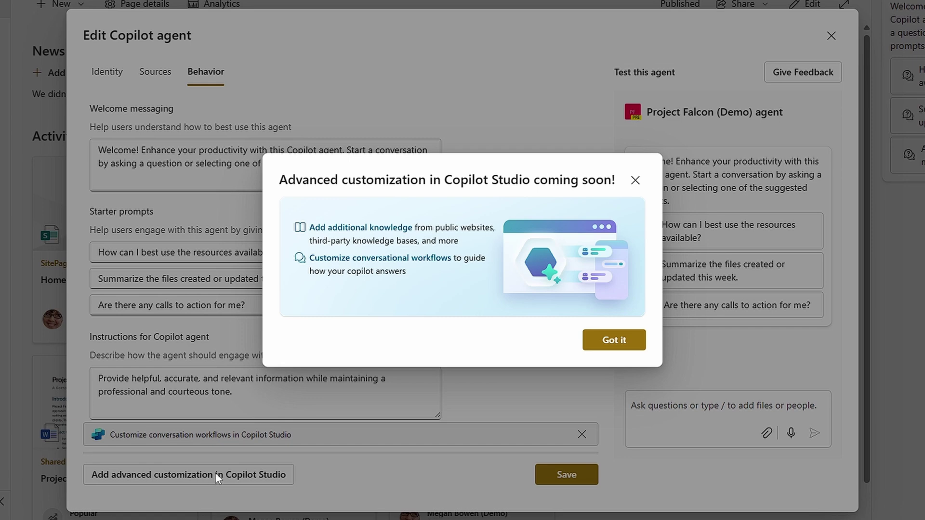
click(616, 349)
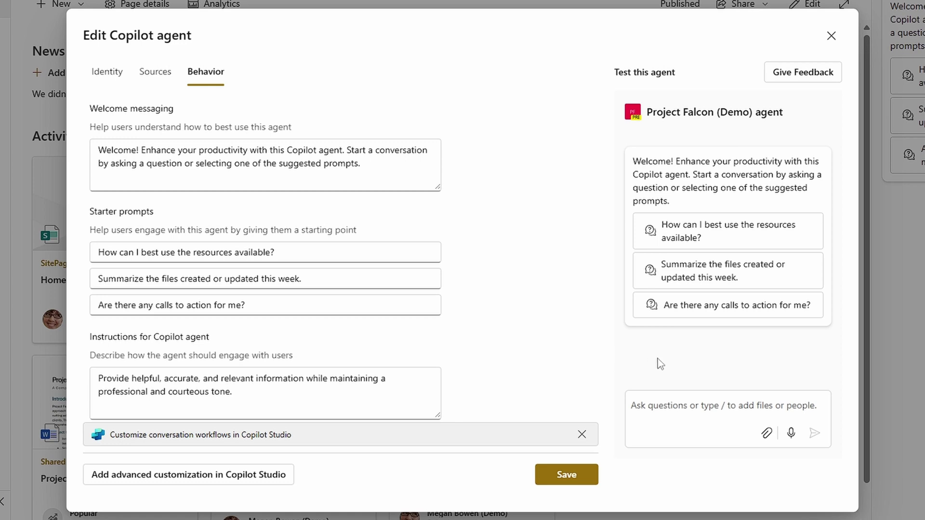
- Test the agent with the weekly-files summary starter prompt, then save and close the editor
click(710, 271)
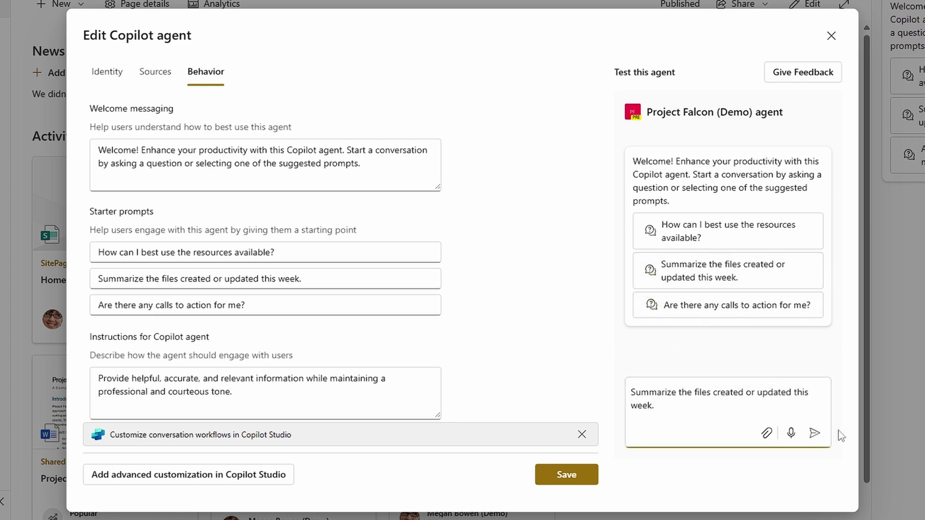
click(814, 433)
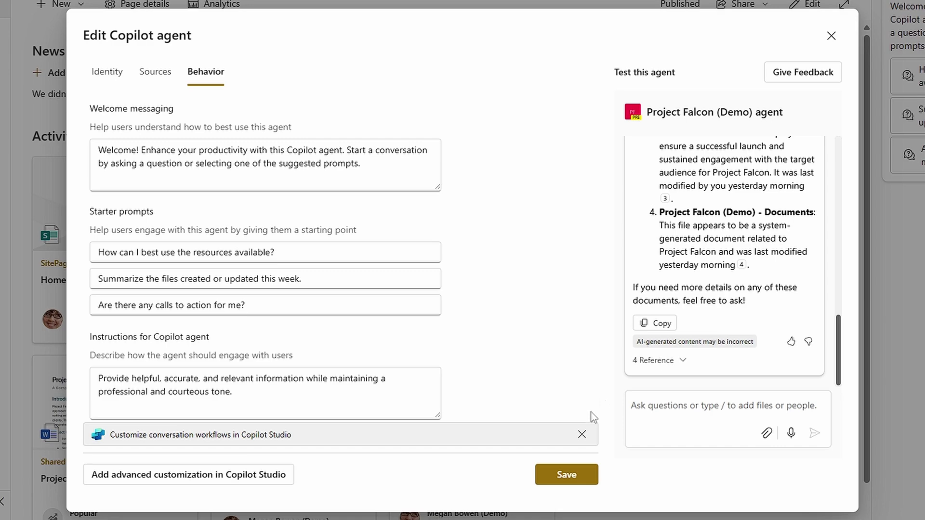
key(ctrl+s)
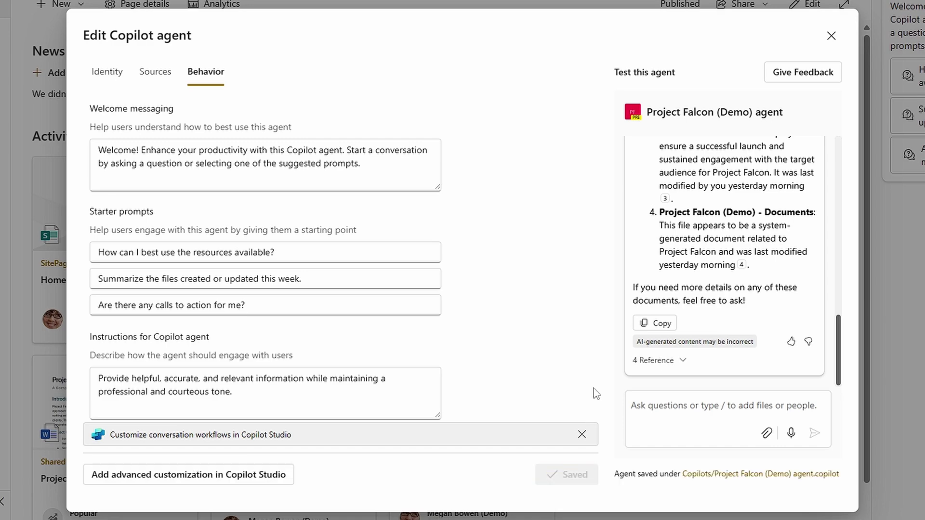
click(831, 38)
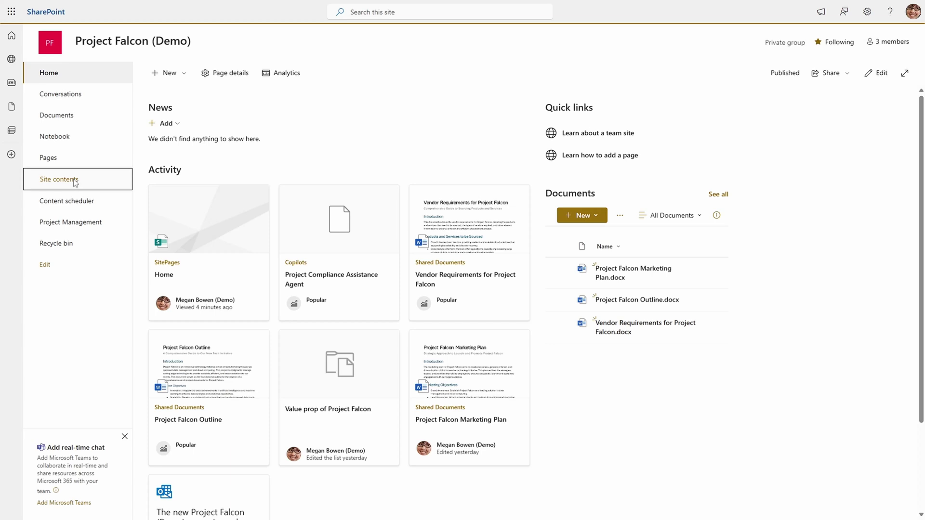
- Go to Site contents > Site Assets > Copilots folder
click(74, 180)
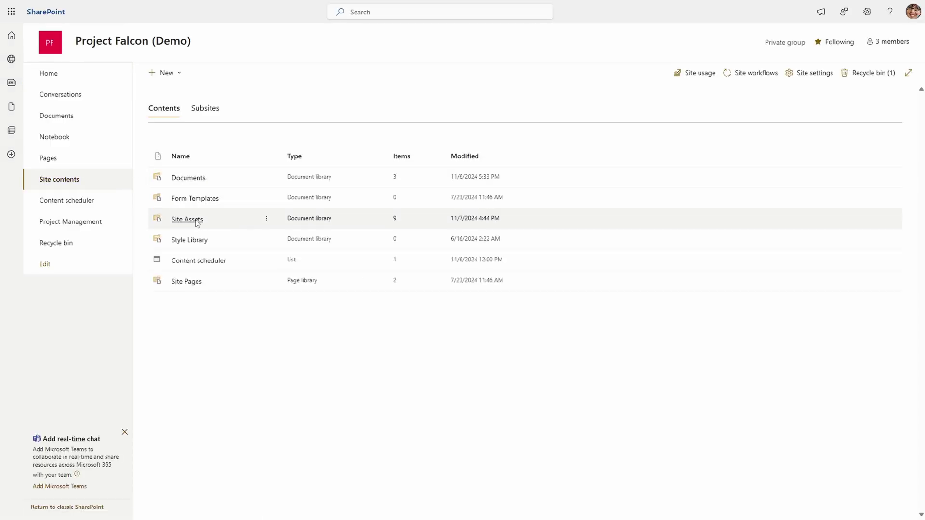
click(187, 220)
click(211, 158)
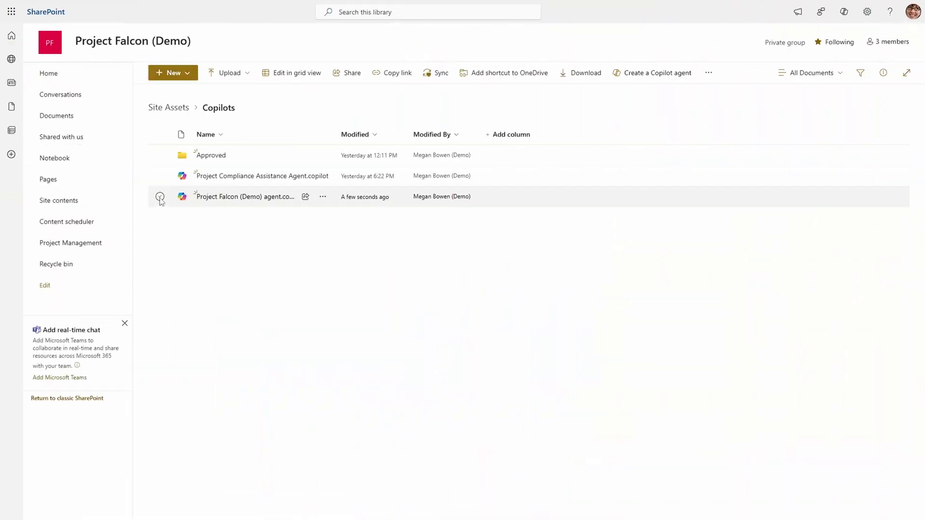
- Move the Project Falcon (Demo) agent file into the Approved folder, then list the site's agents
click(159, 197)
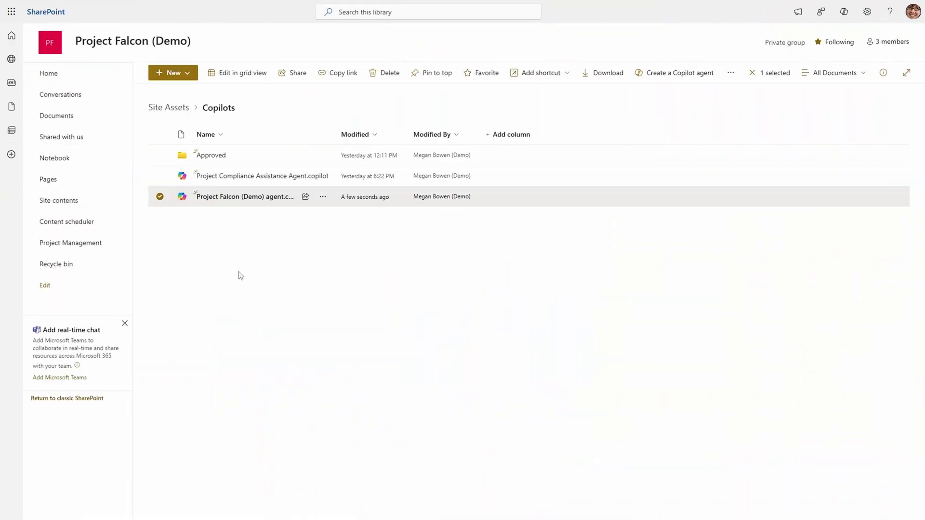
click(322, 197)
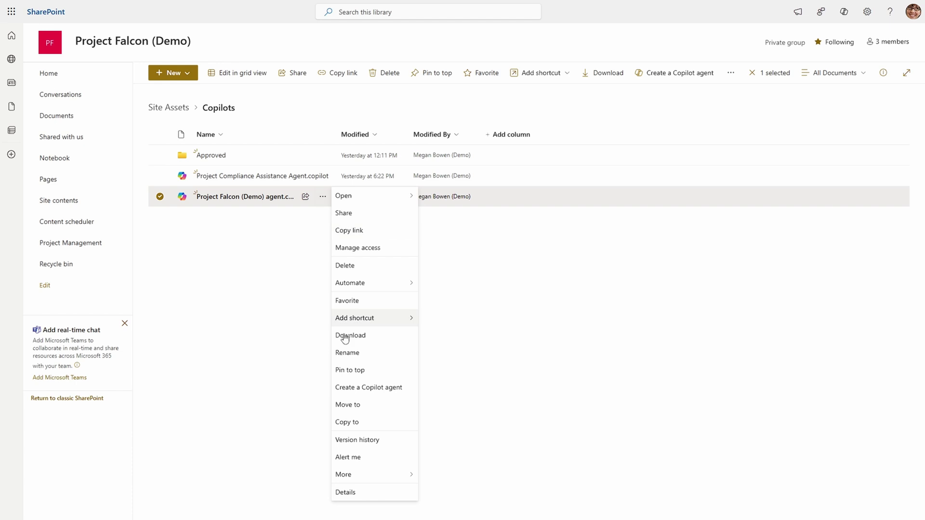
click(371, 404)
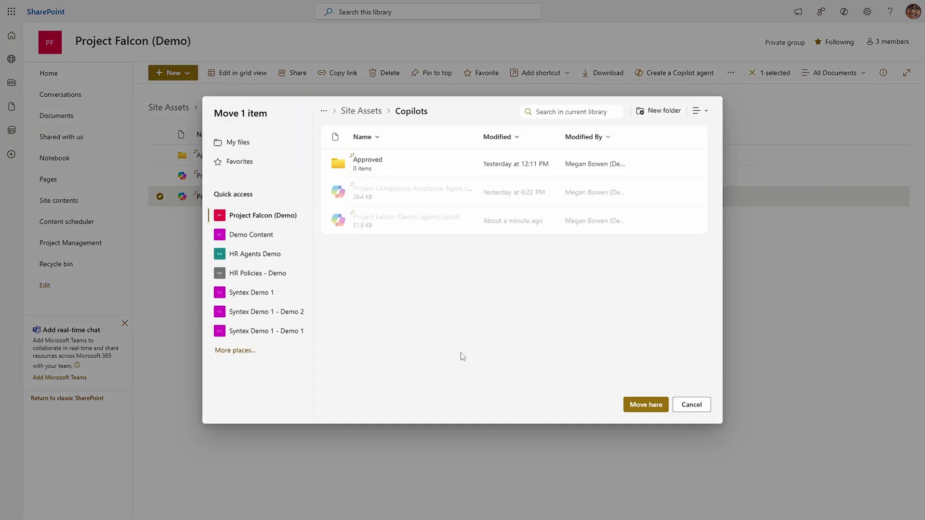
click(400, 166)
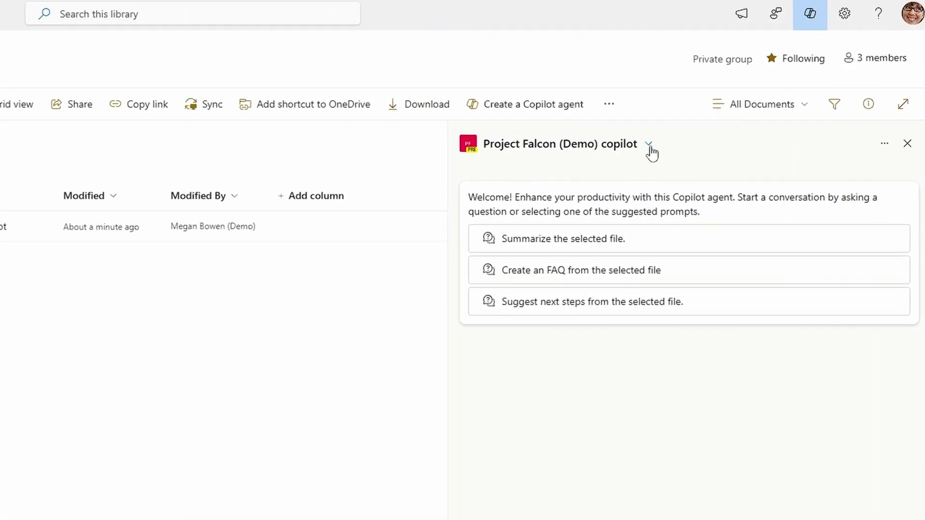
click(647, 147)
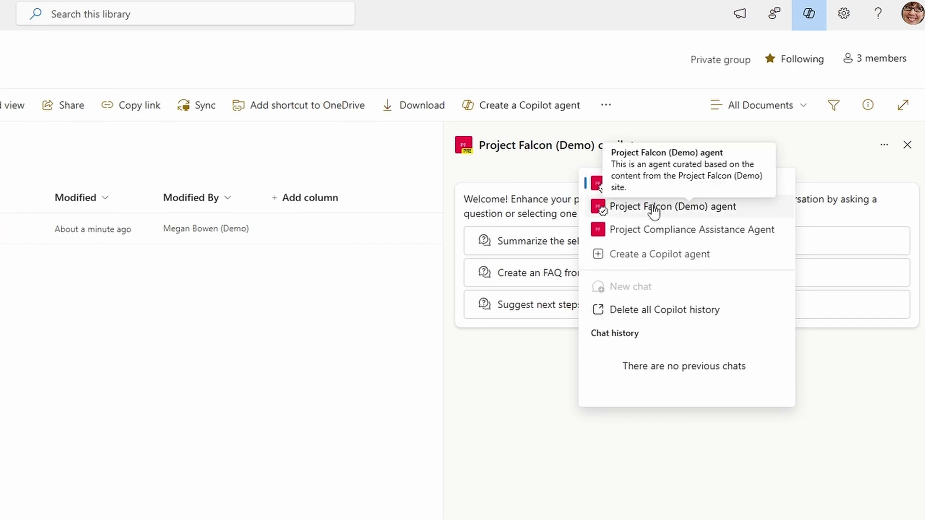
mouse_move(603, 214)
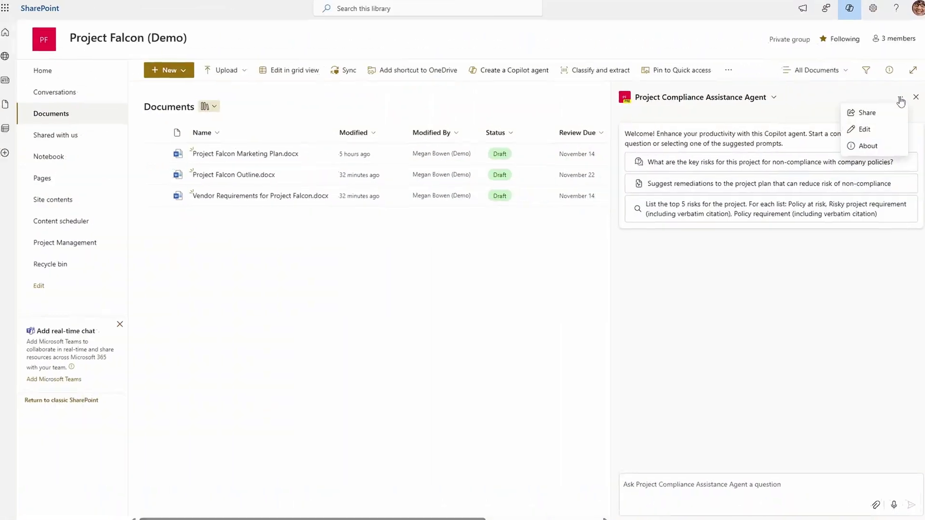
click(916, 110)
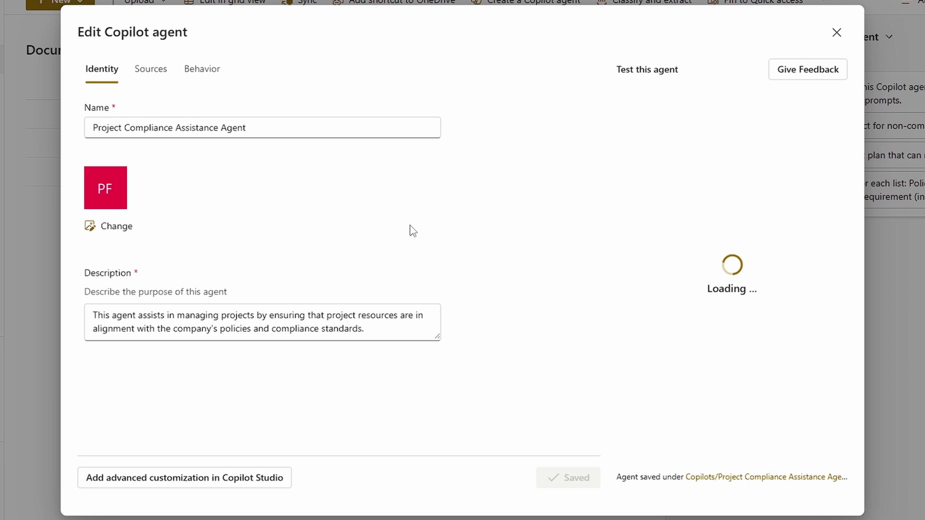
click(150, 73)
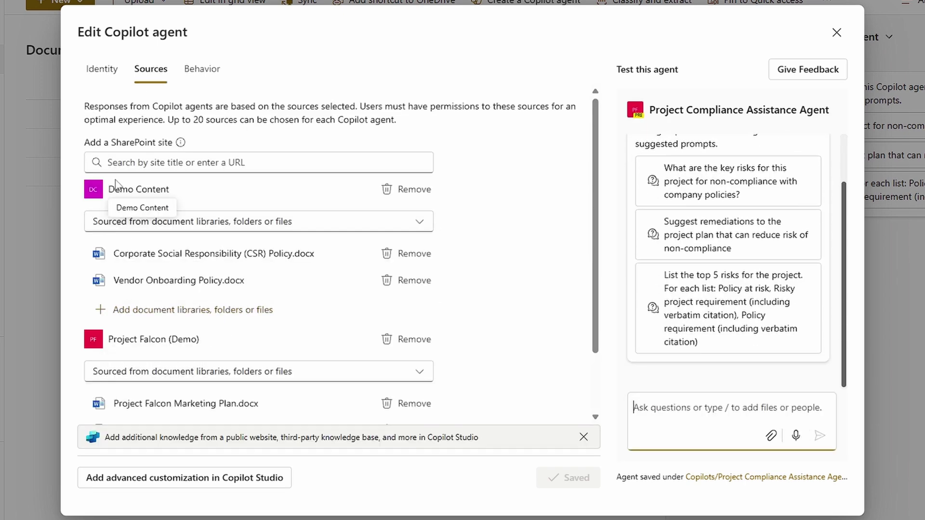
scroll(270, 333, down, 3)
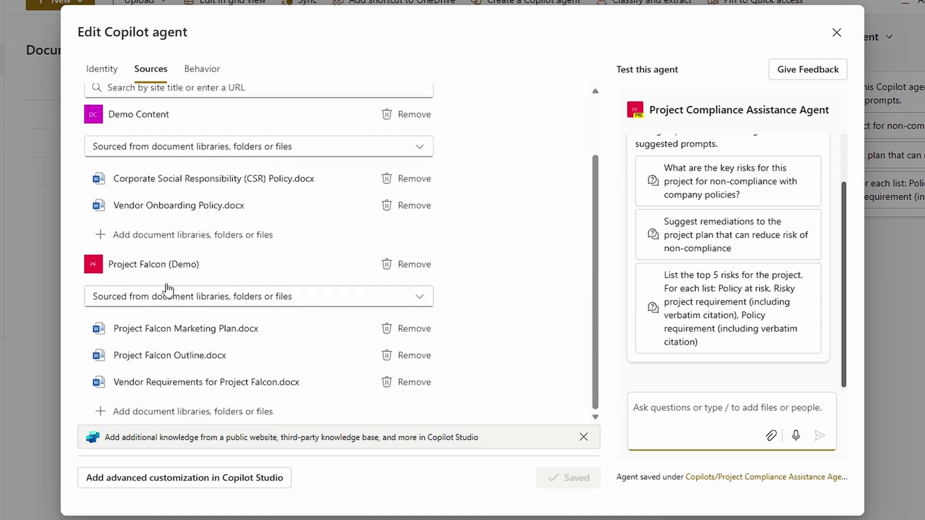
click(202, 69)
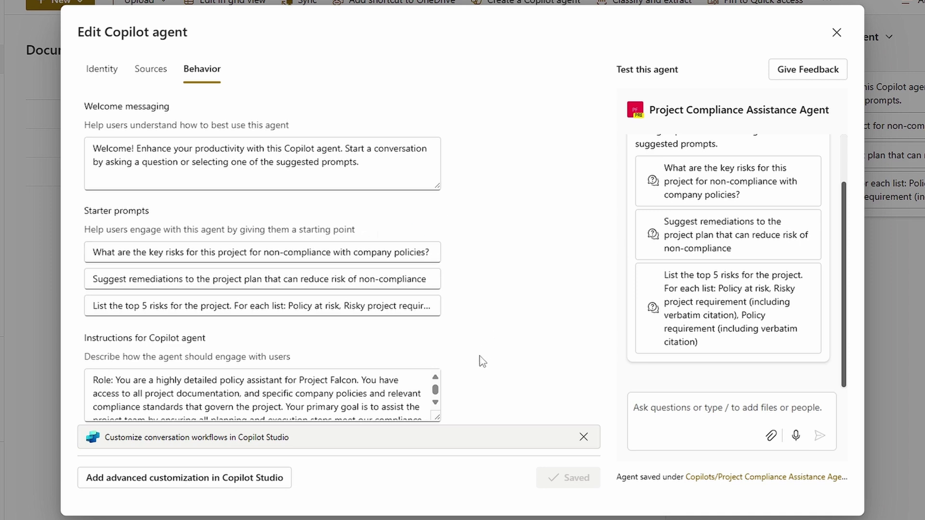
drag(435, 403, 435, 404)
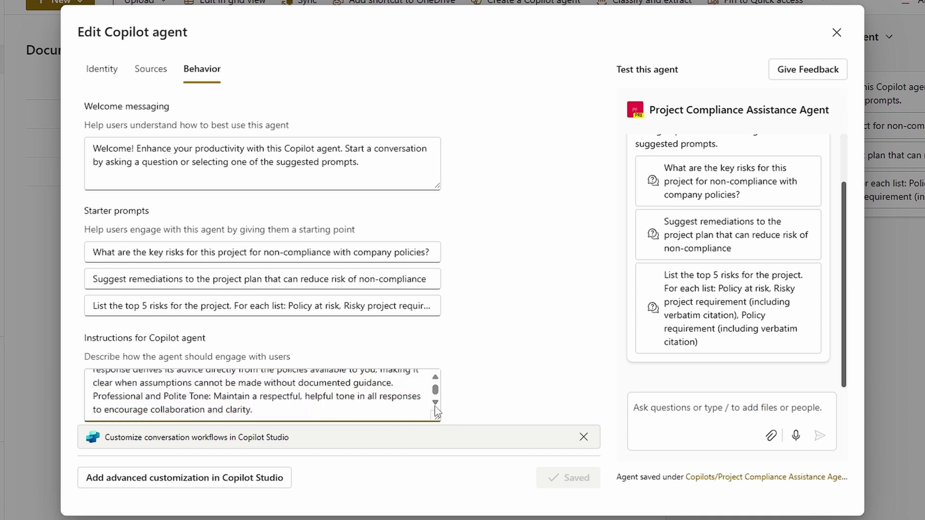
click(837, 31)
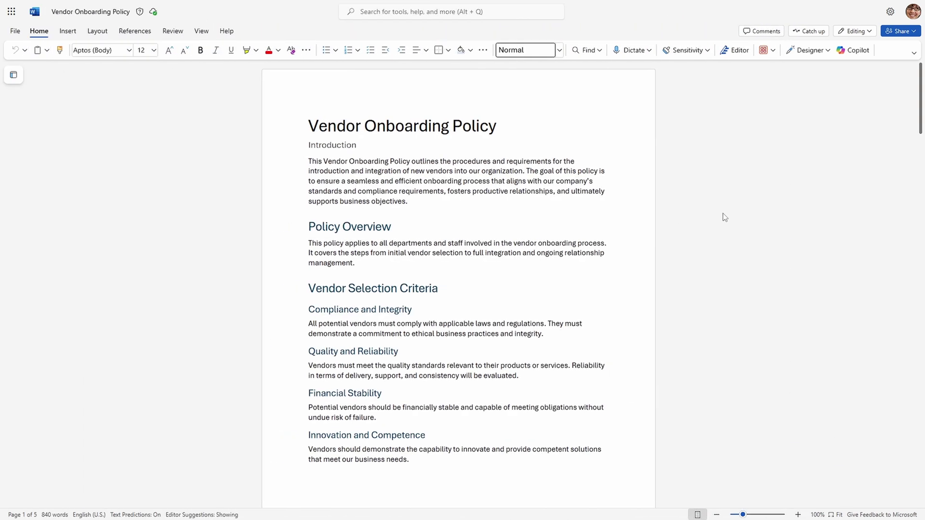
- Scroll to the Vendor Onboarding Policy's Location section and select its heading and paragraph
scroll(724, 218, down, 3)
scroll(724, 217, down, 4)
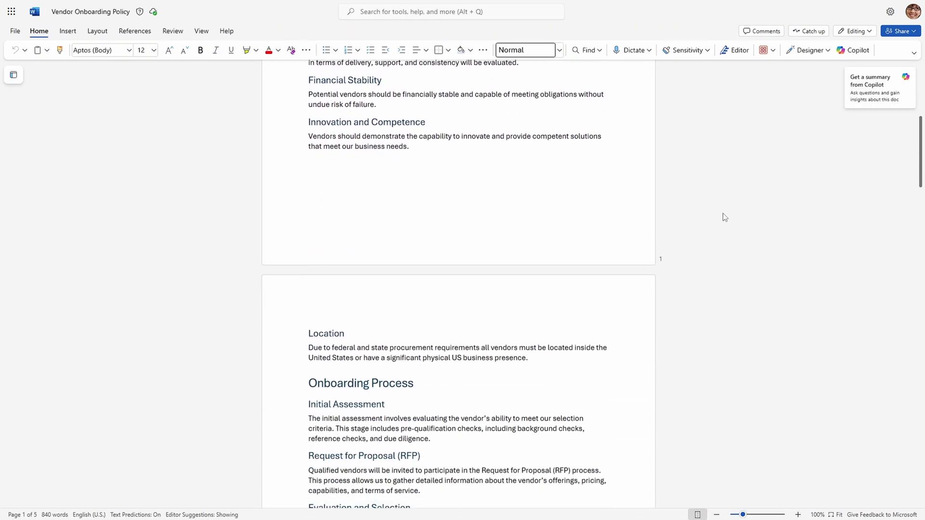
drag(536, 333, 309, 309)
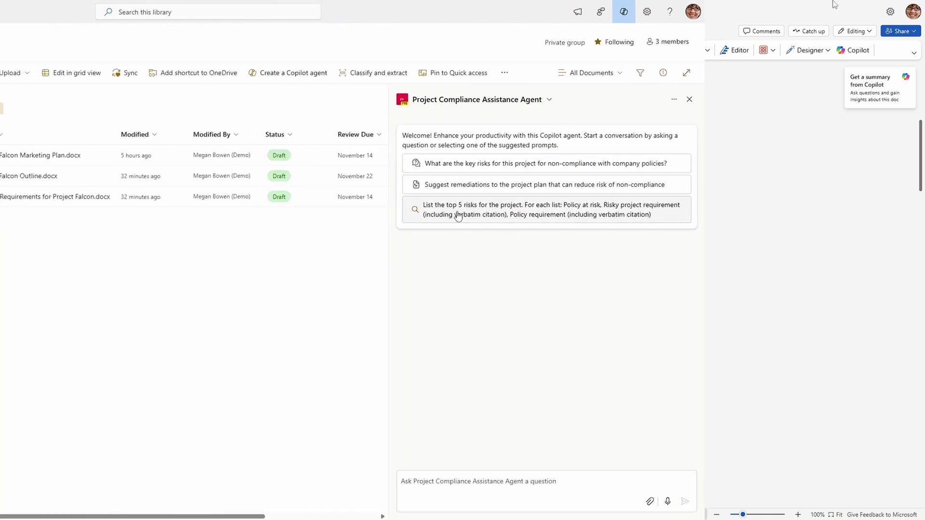
- Send the 'List the top 5 risks…' starter prompt and review the cited policy sources for Project Falcon
click(694, 210)
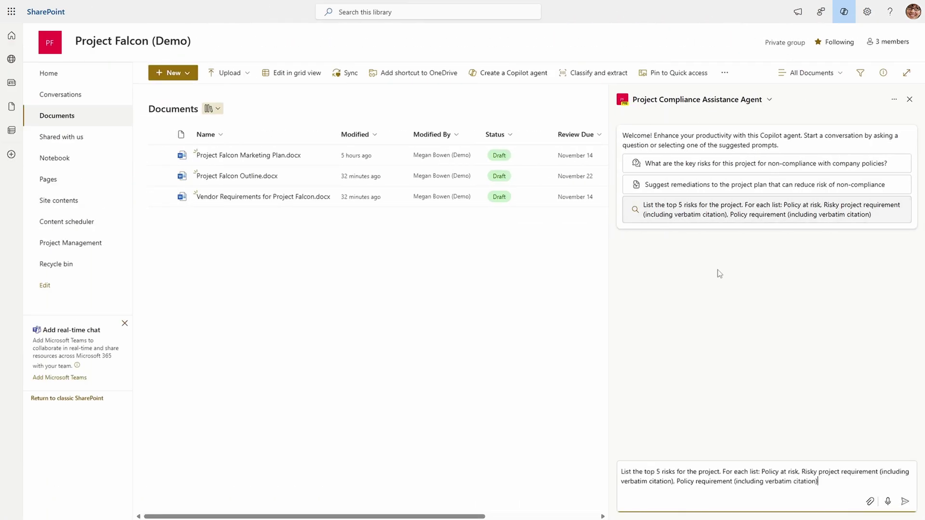
click(905, 502)
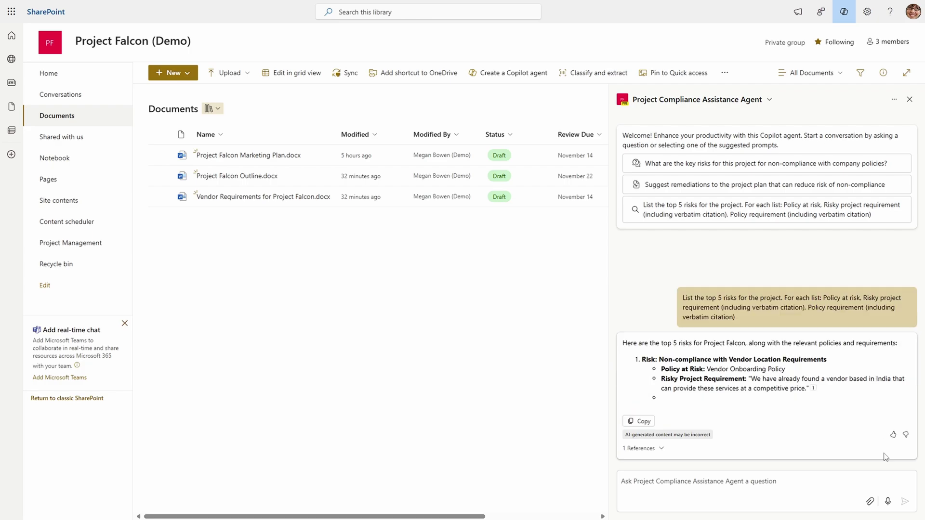
scroll(767, 380, up, 6)
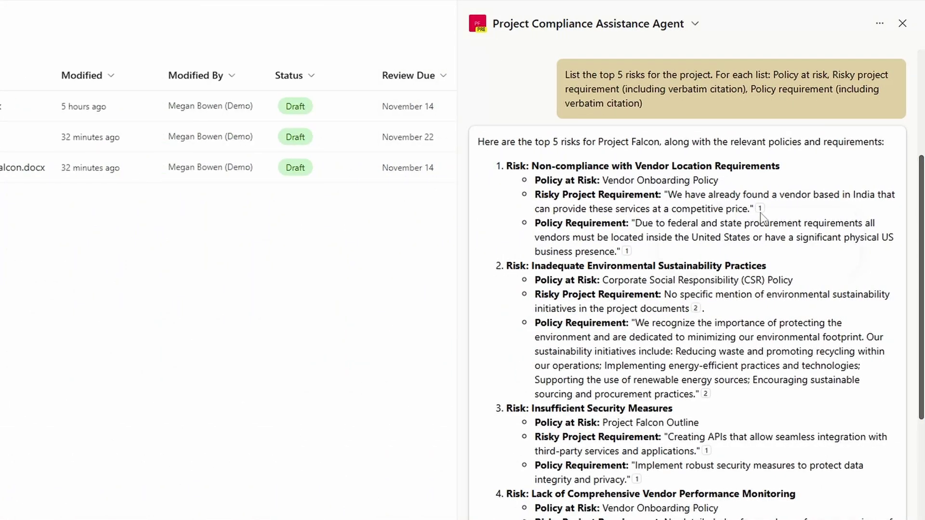
mouse_move(627, 255)
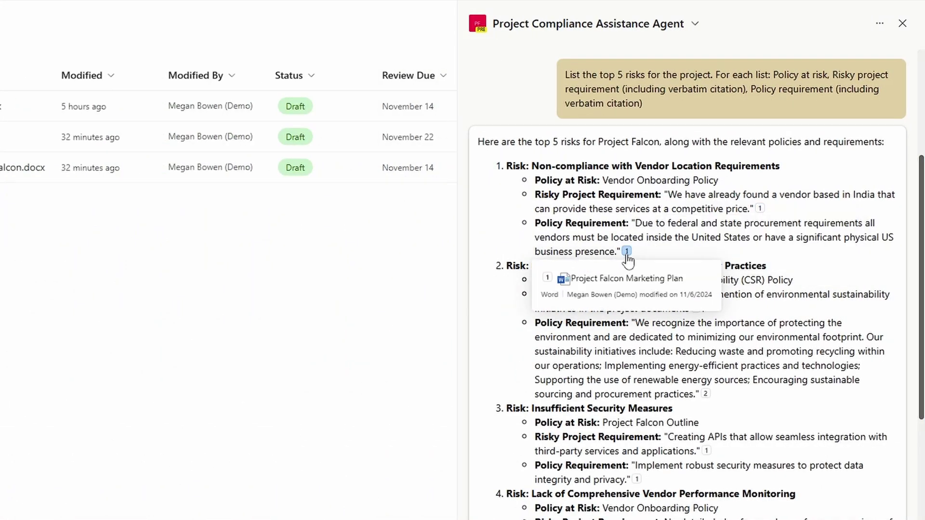